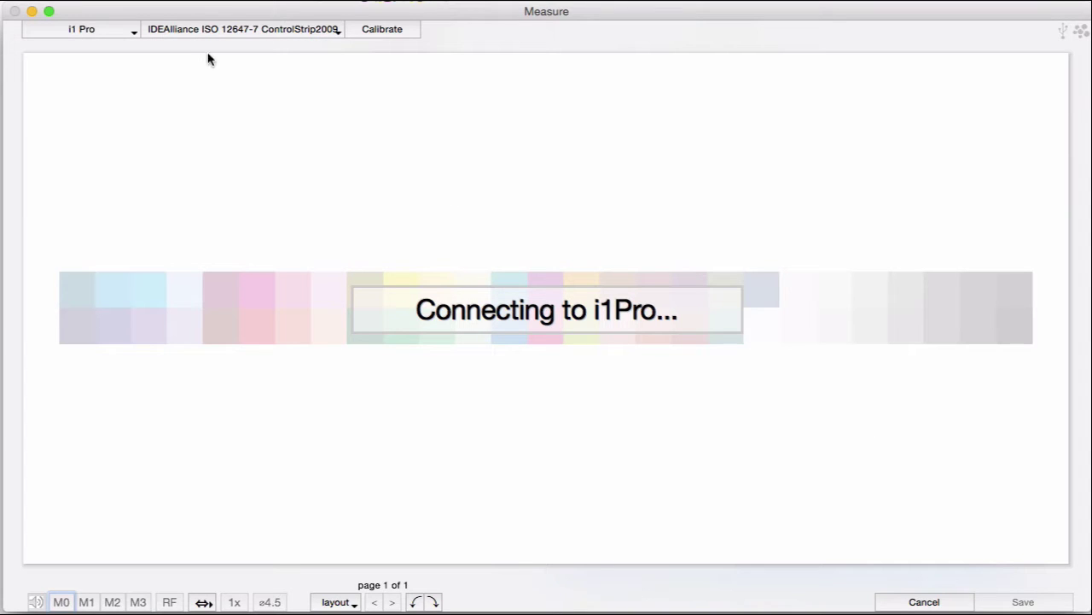
# Set the measuring instrument to Barbieri Spectro LFP
pyautogui.click(120, 29)
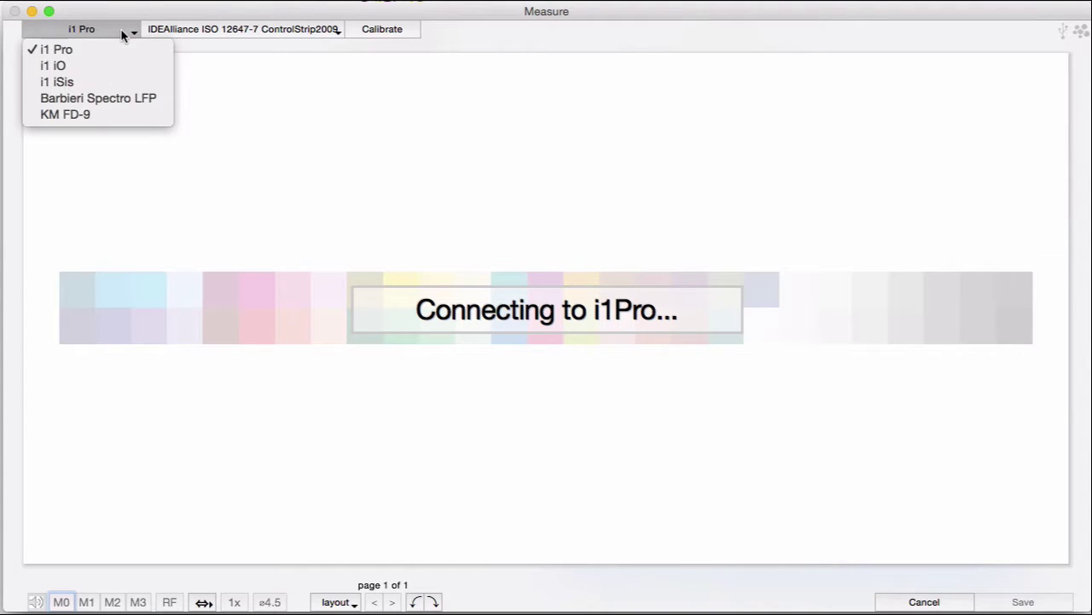
pyautogui.click(142, 98)
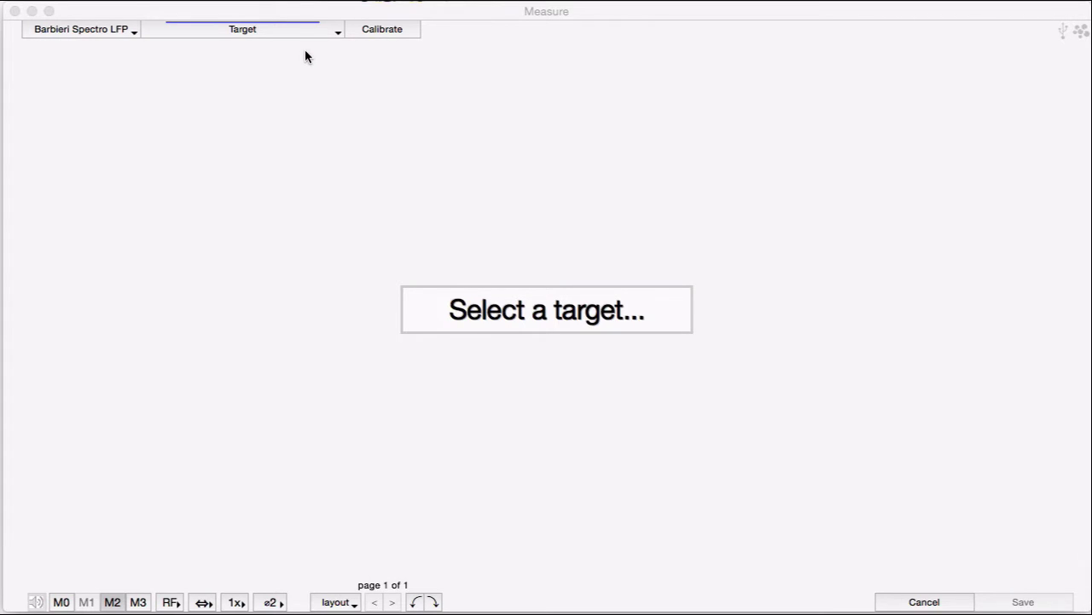
pyautogui.click(328, 32)
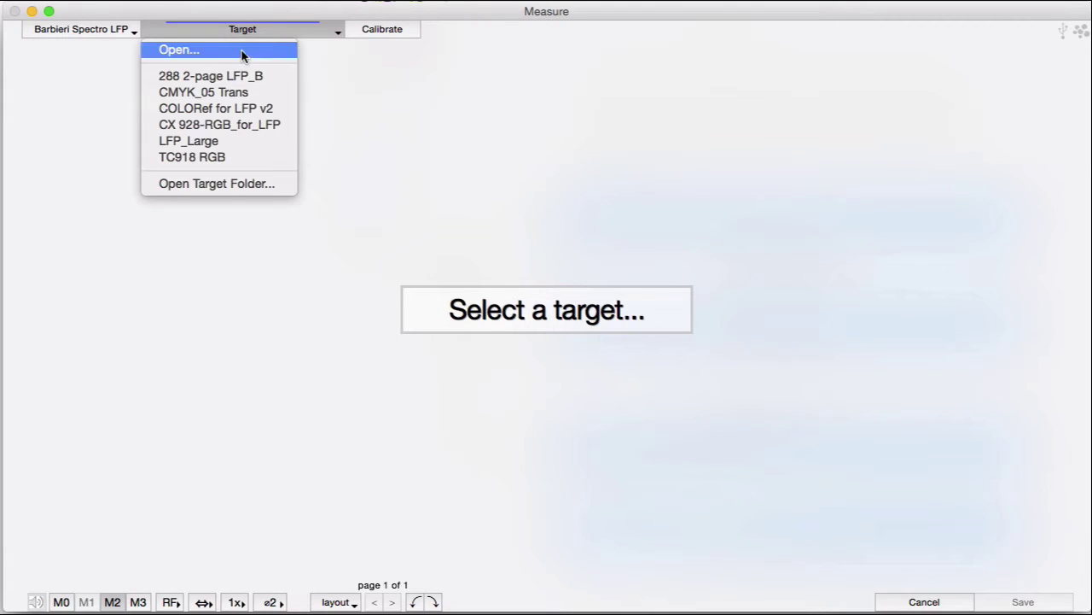
pyautogui.click(243, 49)
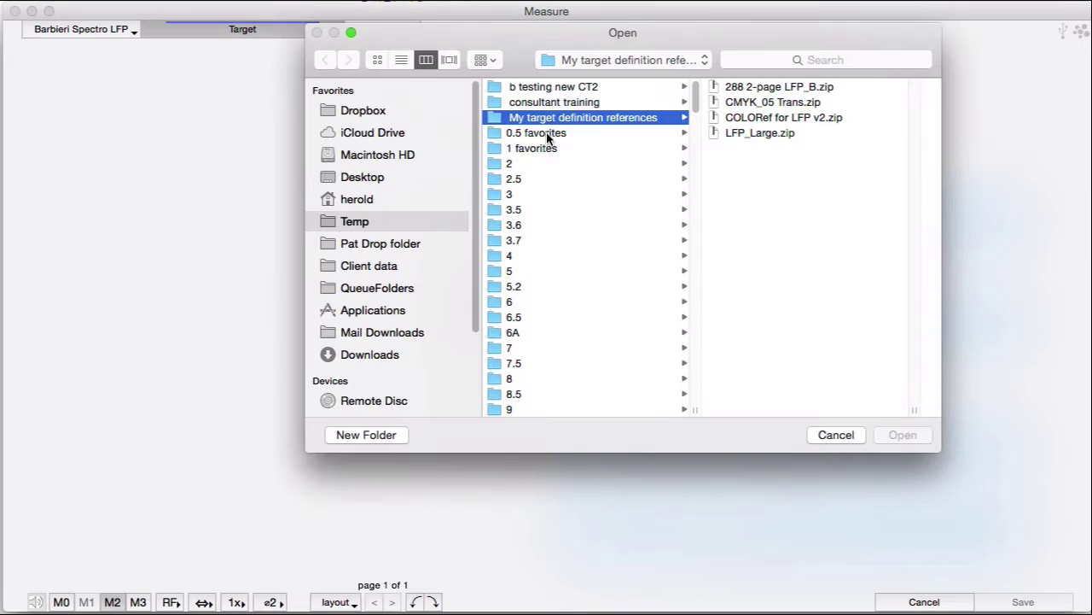
pyautogui.click(760, 107)
pyautogui.click(759, 102)
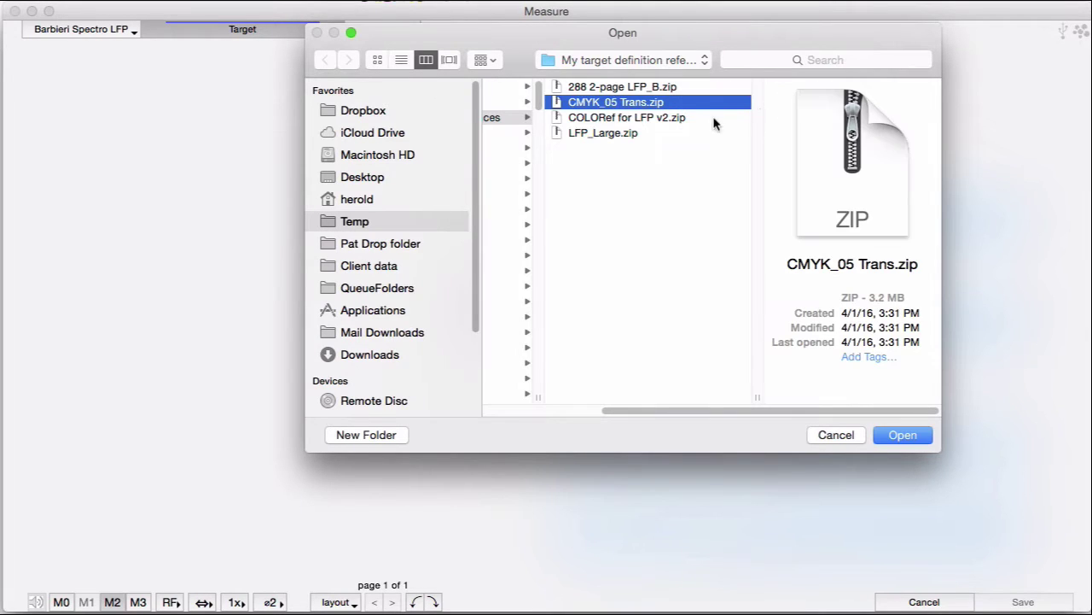
pyautogui.press('Down')
pyautogui.press('Down')
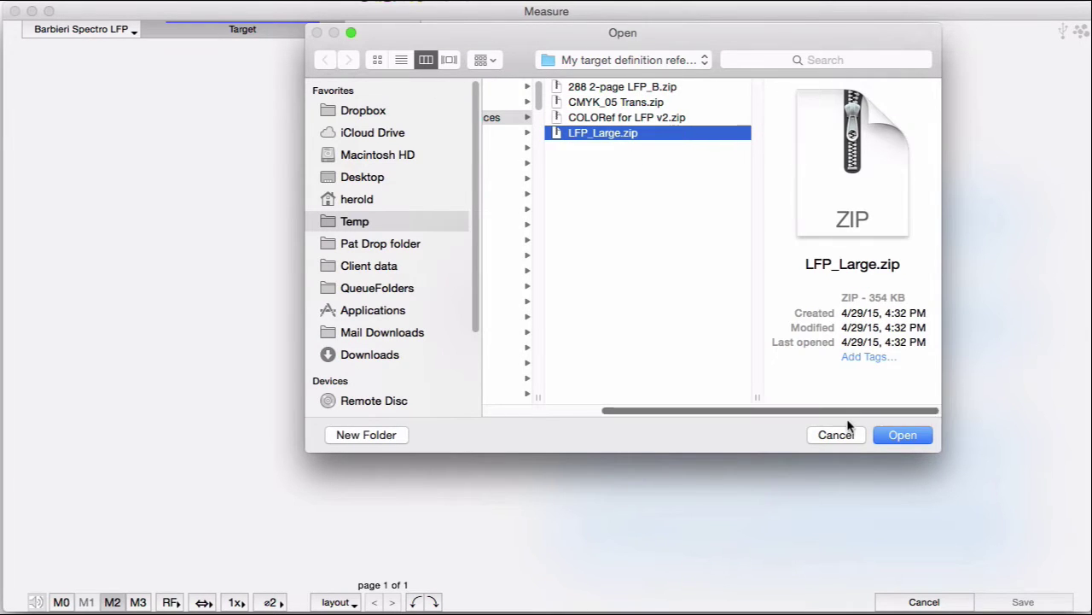
pyautogui.click(836, 434)
# Open the target folder and view the reference files stored for the Barbieri Spectro LFP, returning to the measurement window
pyautogui.click(316, 33)
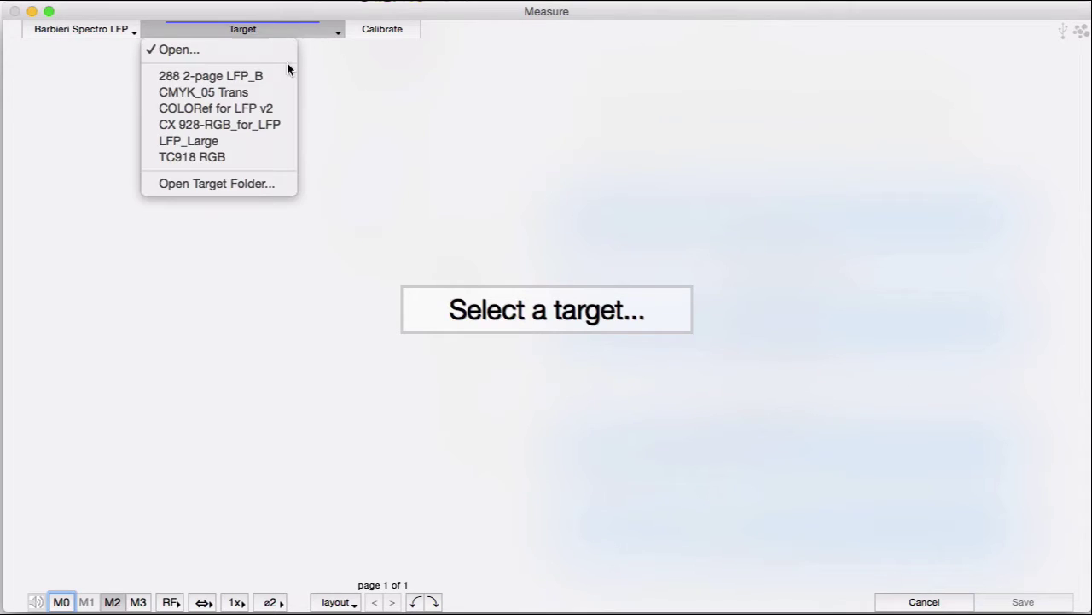
pyautogui.click(257, 184)
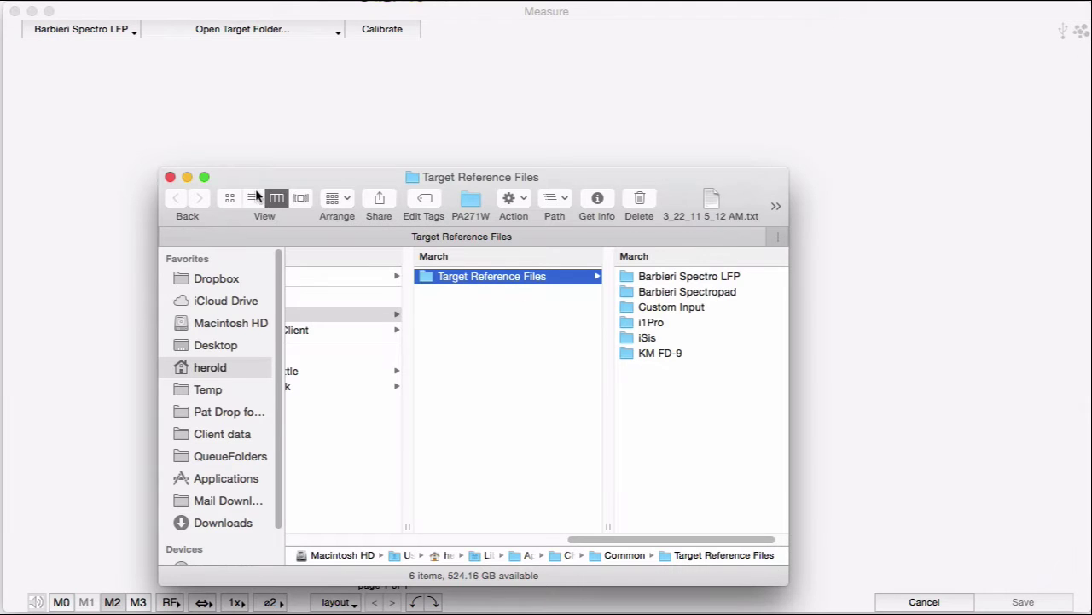
pyautogui.click(683, 277)
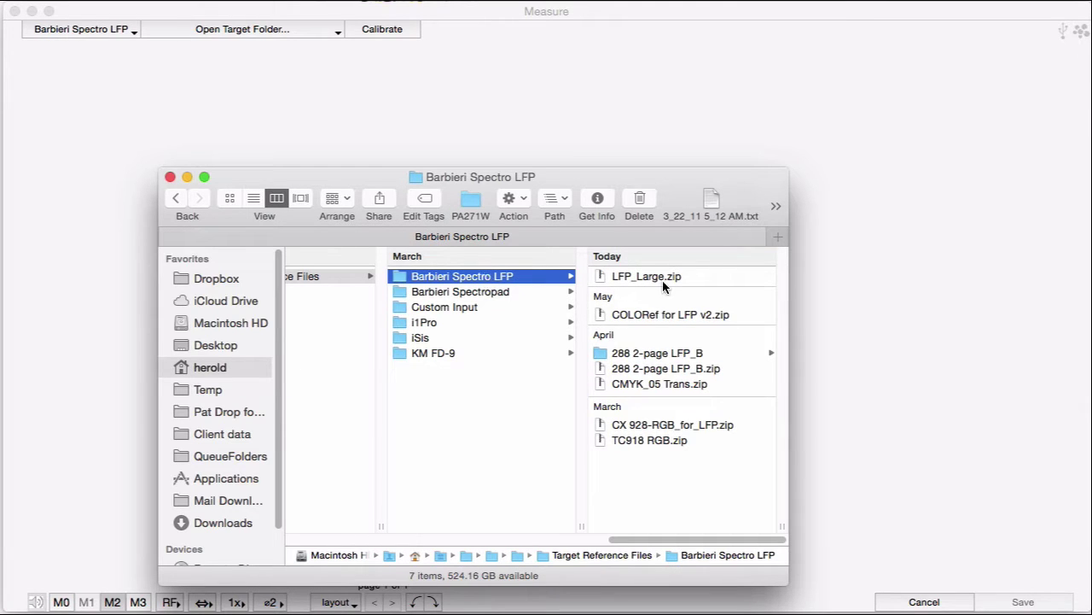
pyautogui.click(267, 76)
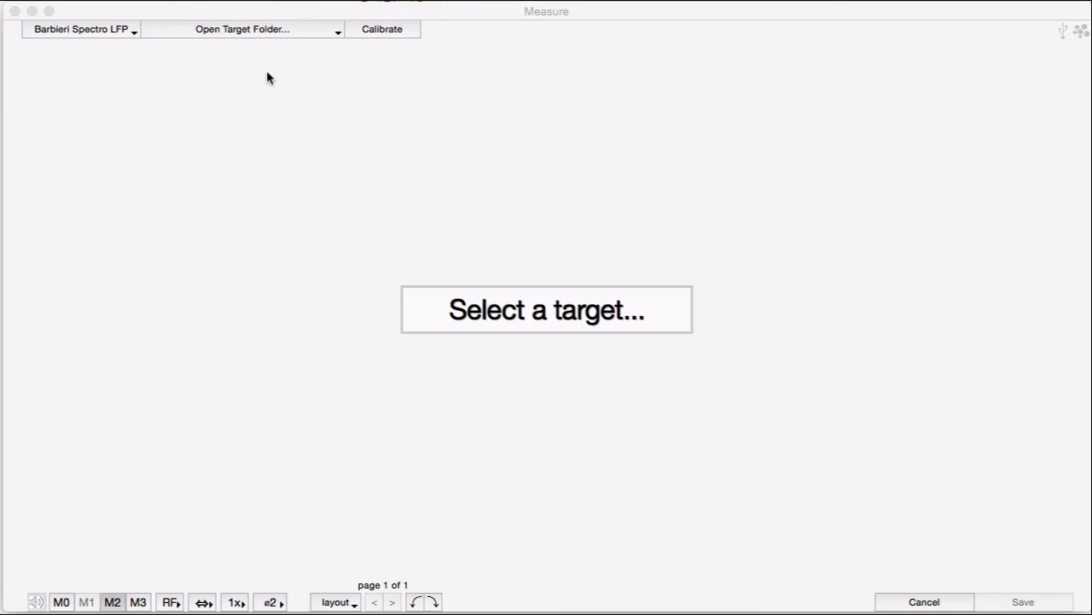
# Load the LFP_Large target and start its Auto Position measurement in M0 mode, acknowledging the null filter request
pyautogui.click(337, 33)
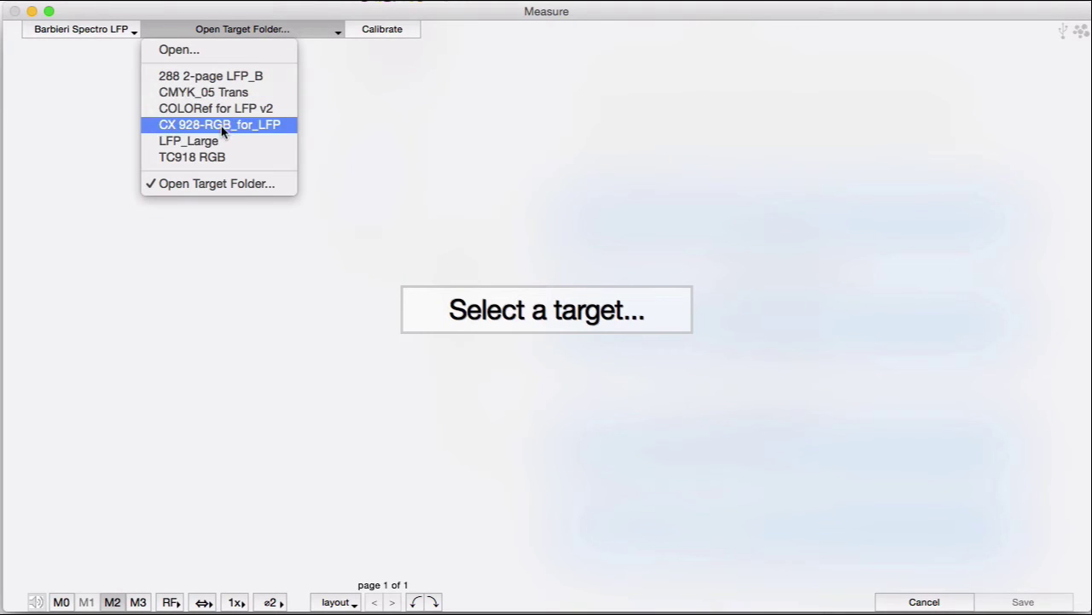
pyautogui.click(259, 145)
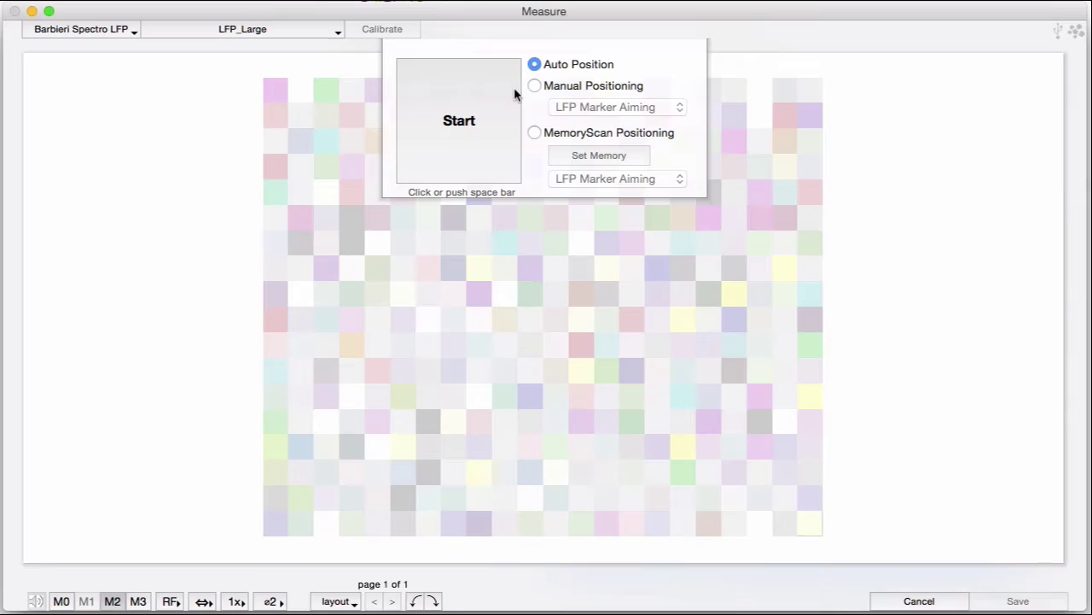
pyautogui.click(489, 121)
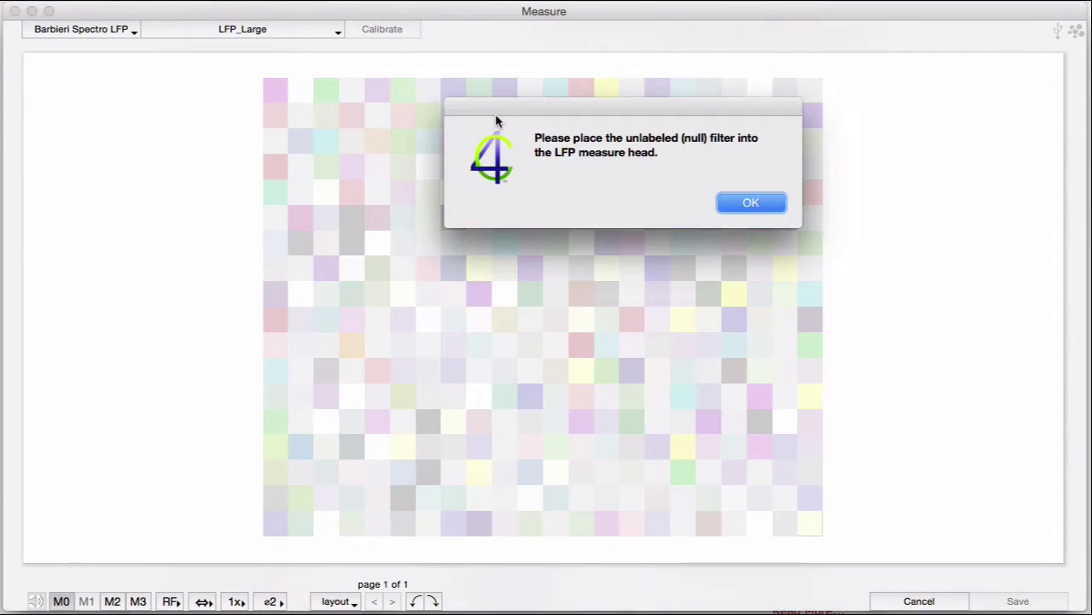
pyautogui.press('Return')
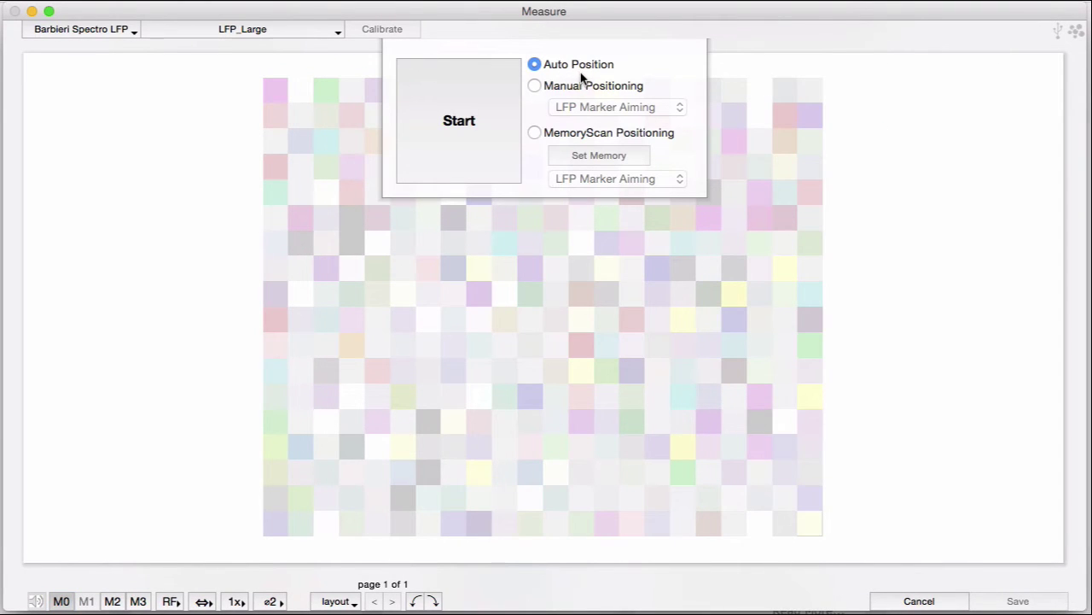
# Start a manually positioned measurement of the LFP_Large target with Corner Aiming, set the chart corners and acknowledge the null filter request
pyautogui.click(576, 85)
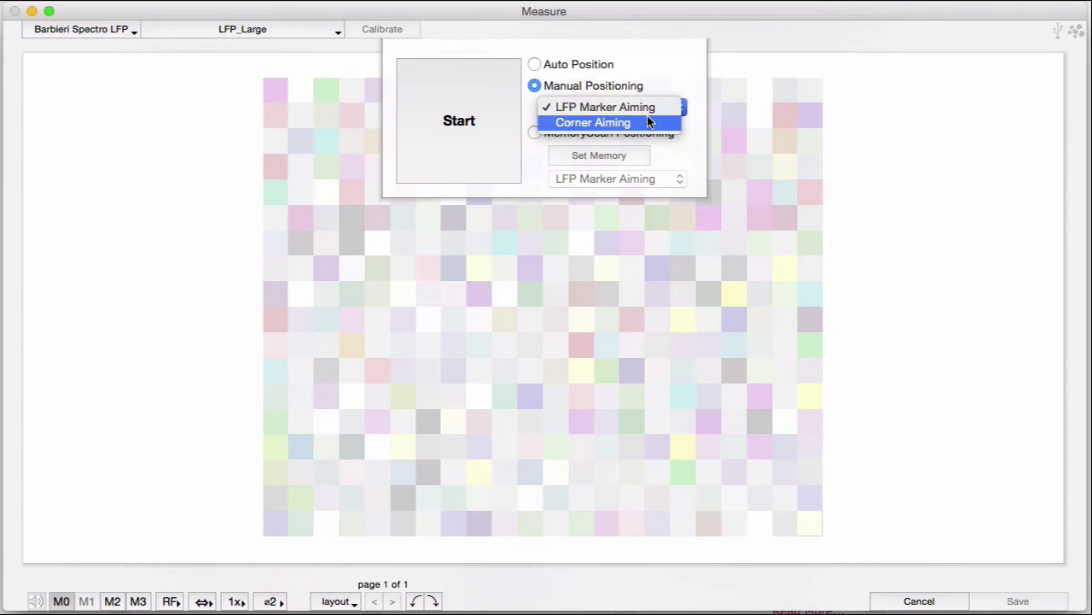
pyautogui.click(647, 122)
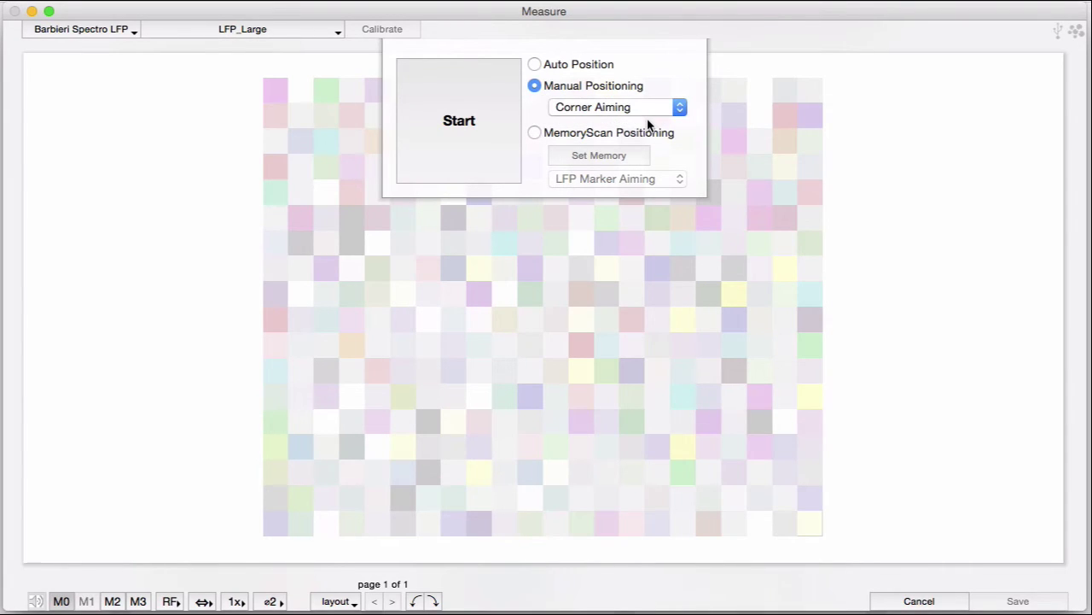
pyautogui.click(500, 121)
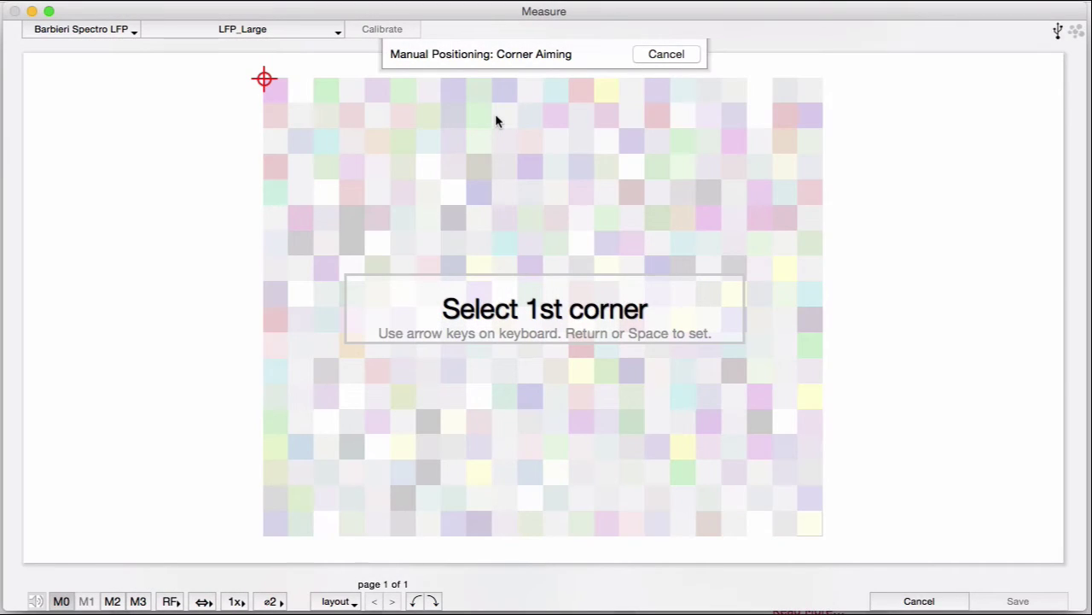
pyautogui.press('Return')
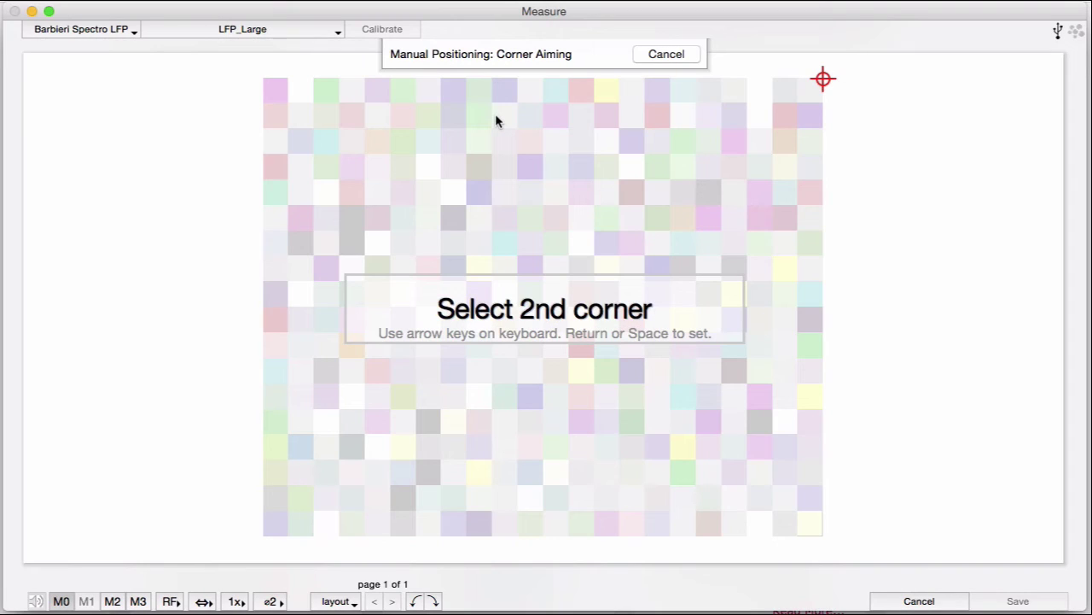
pyautogui.press('Return')
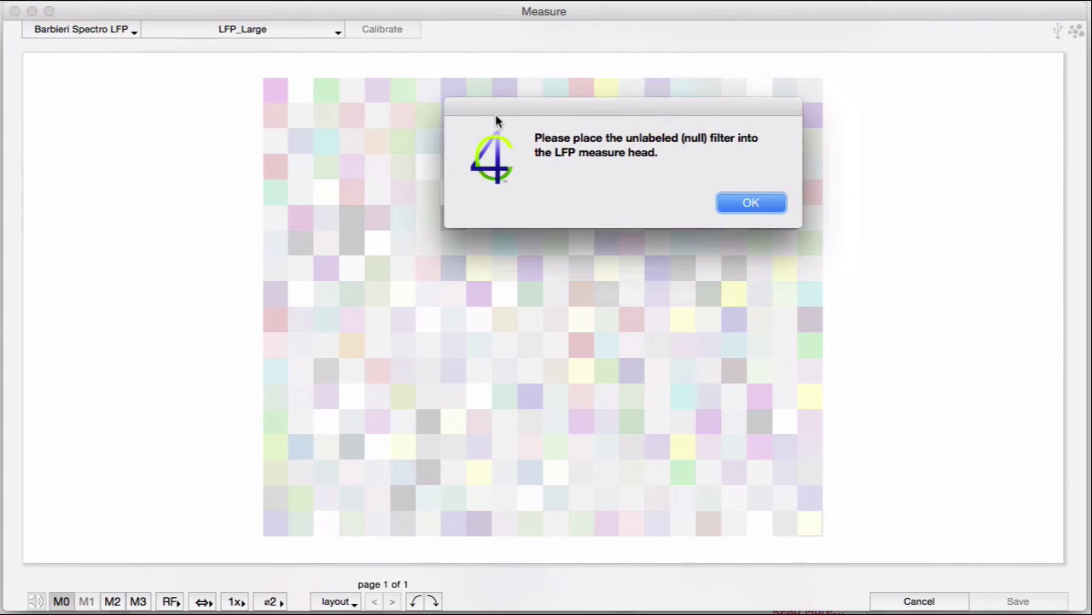
pyautogui.press('Return')
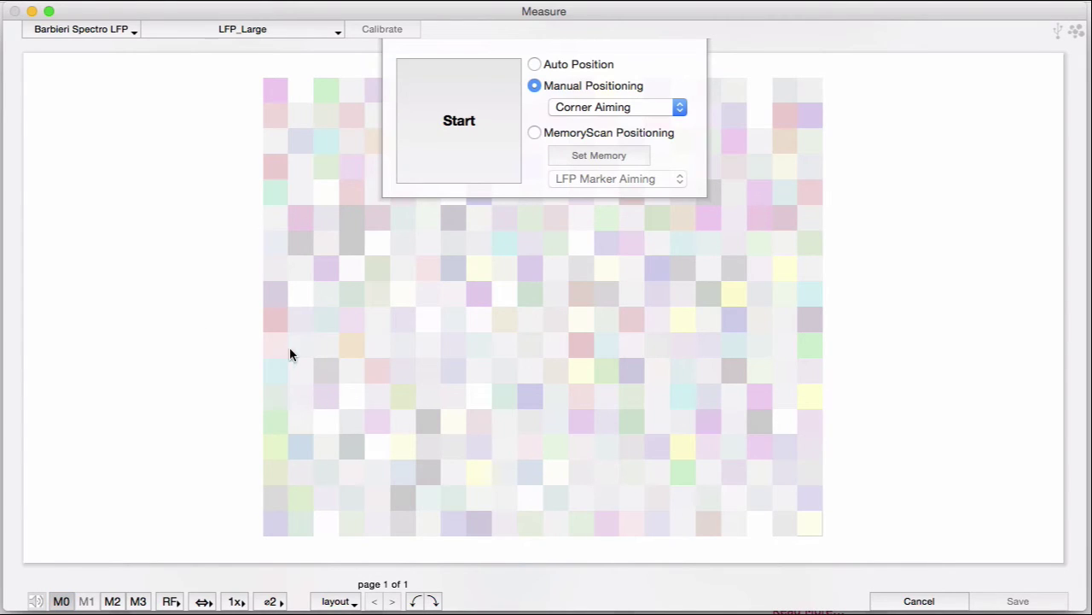
# Switch the LFP_Large target to MemoryScan Positioning with Auto Positioning and set its position memory
pyautogui.click(548, 134)
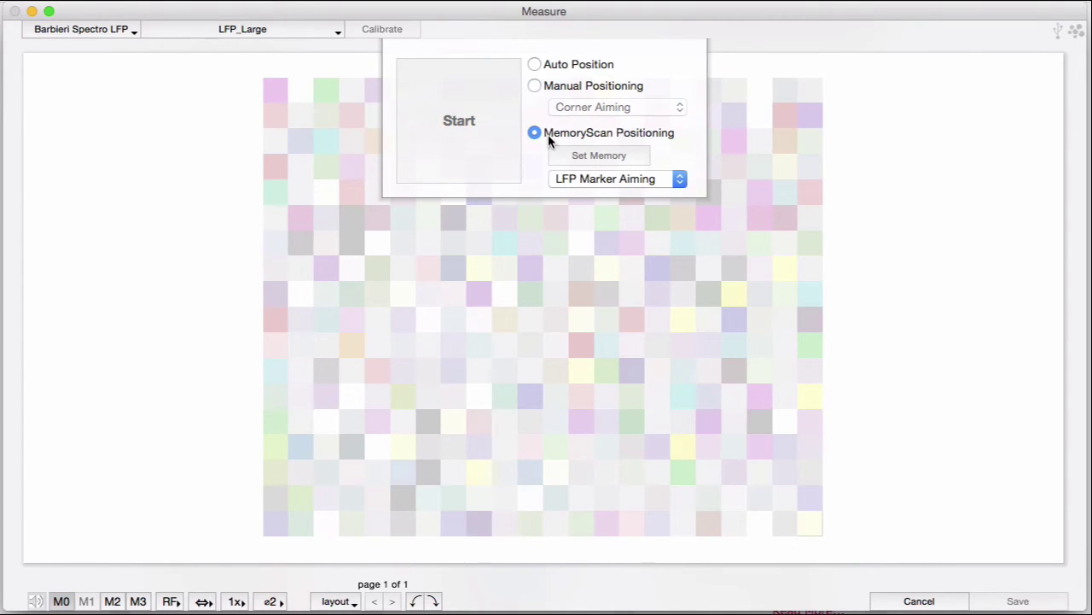
pyautogui.click(678, 181)
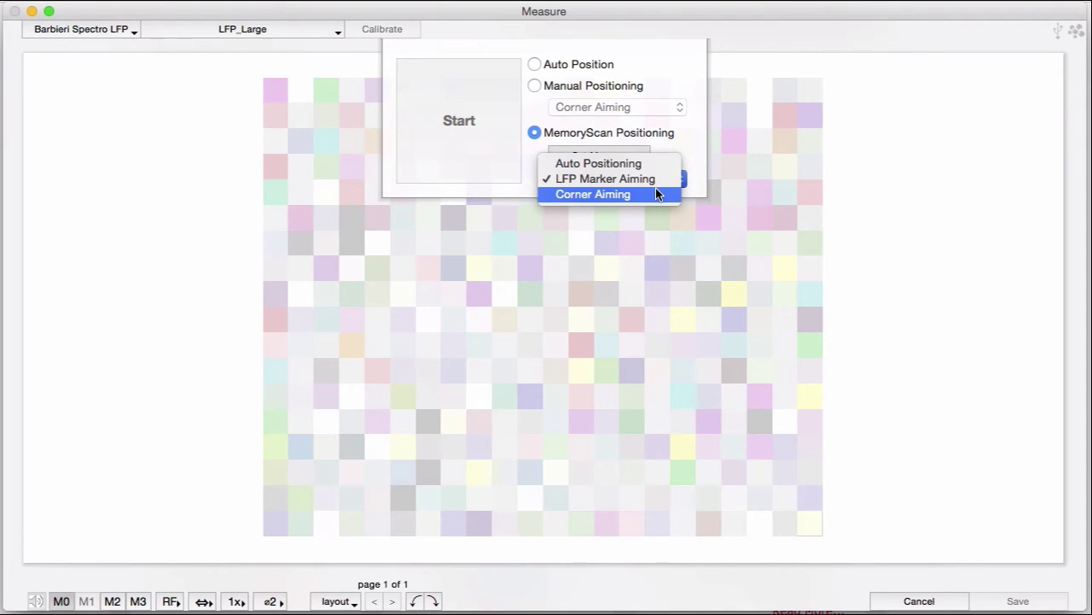
pyautogui.click(651, 164)
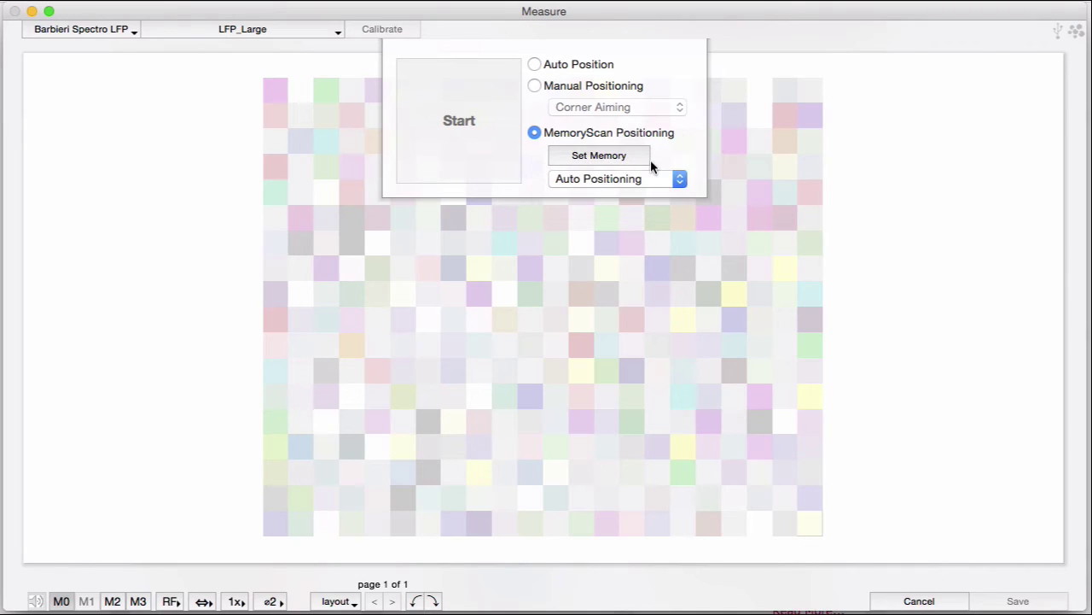
pyautogui.click(603, 154)
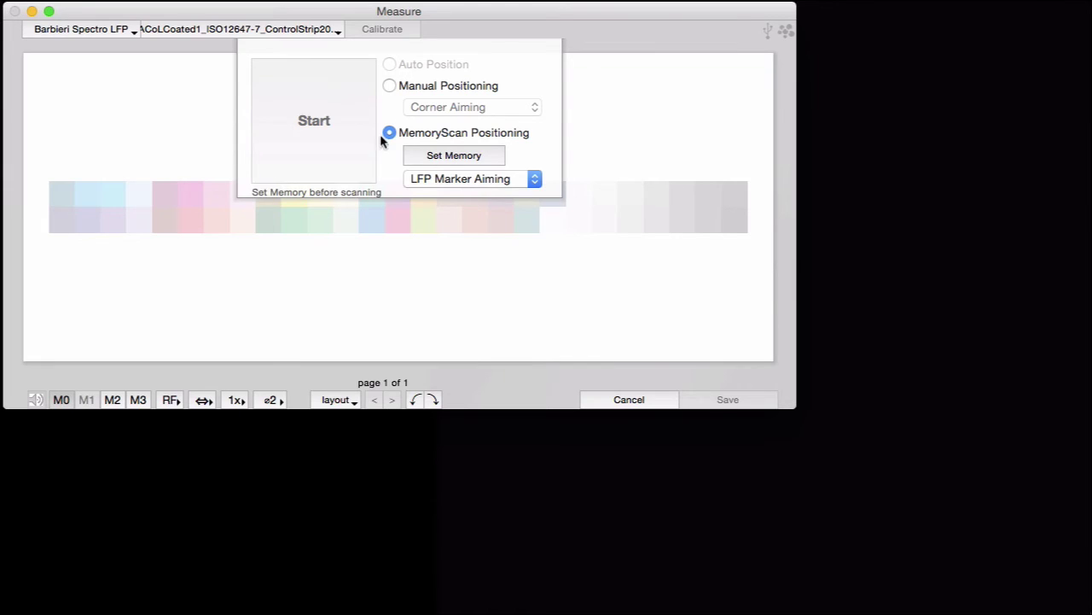
# Store the ISO 12647-7 control strip's three corners in memory using Corner Aiming and start the MemoryScan measurement
pyautogui.click(507, 179)
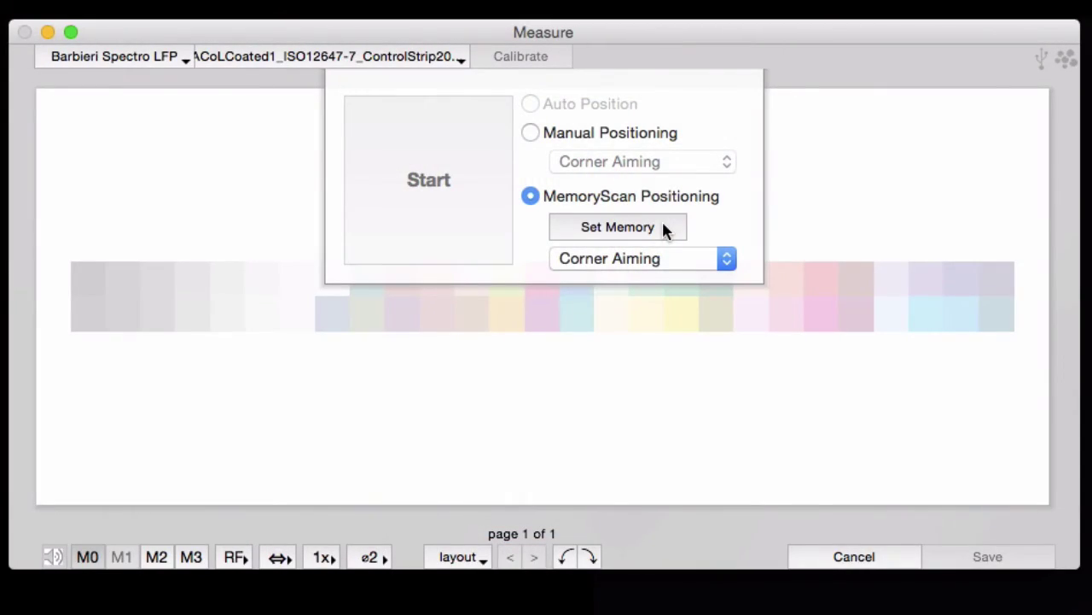
pyautogui.click(661, 227)
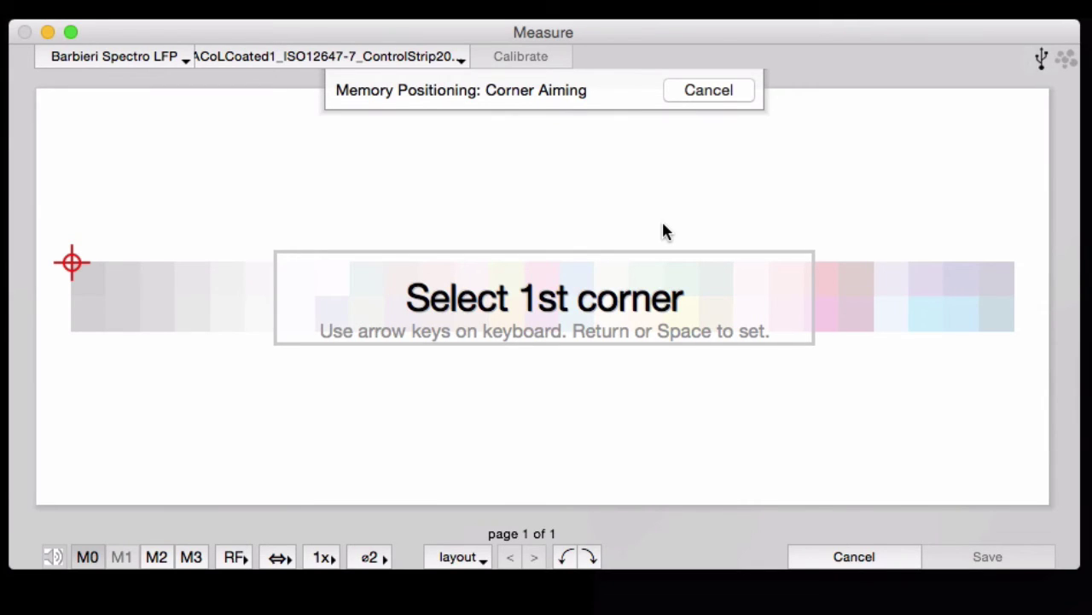
pyautogui.press('Return')
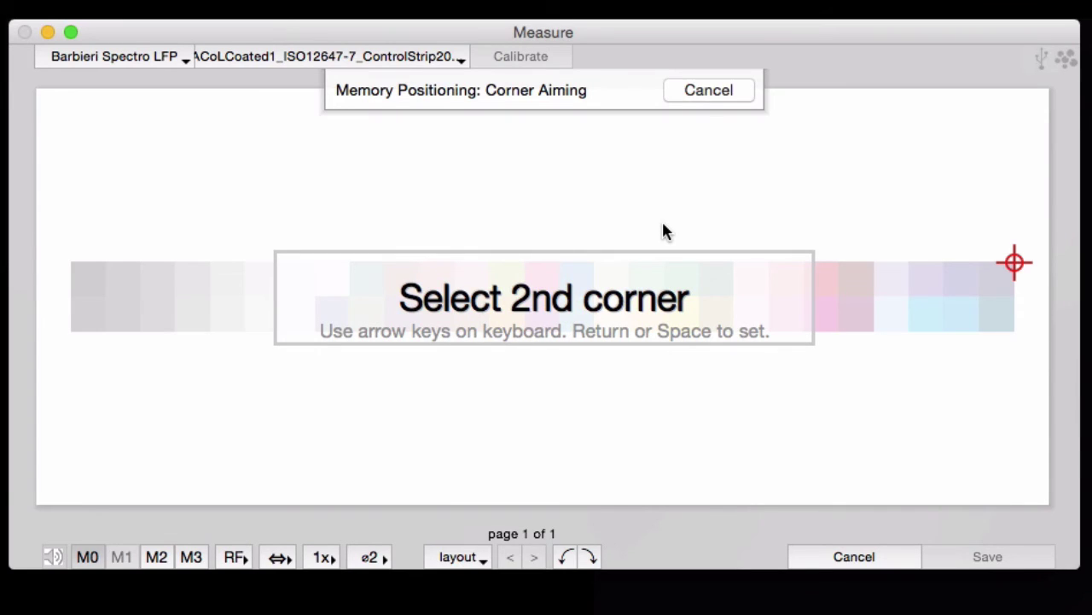
pyautogui.press('Return')
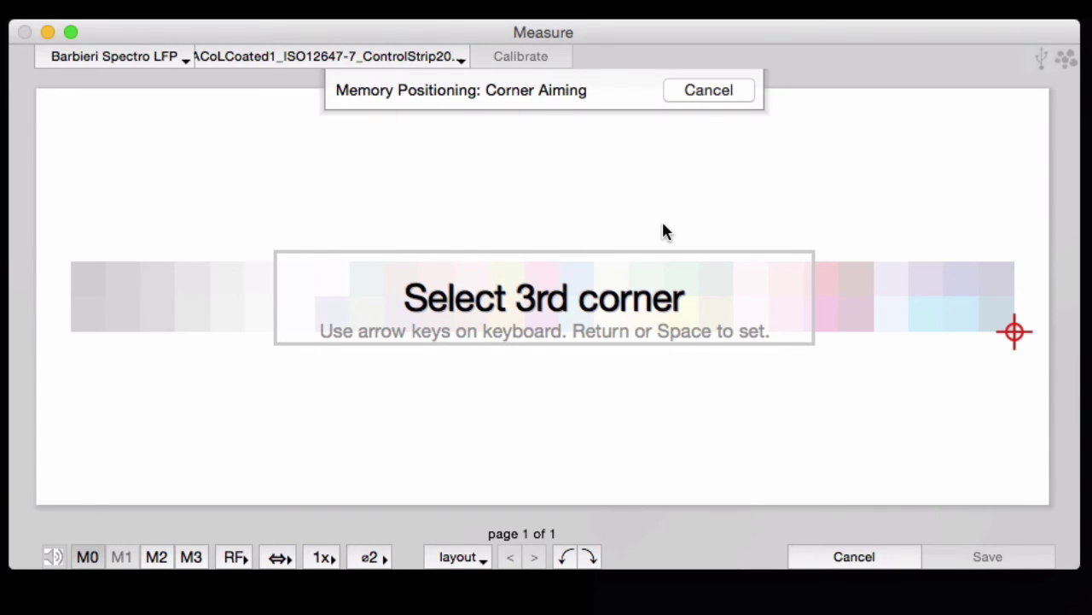
pyautogui.press('Return')
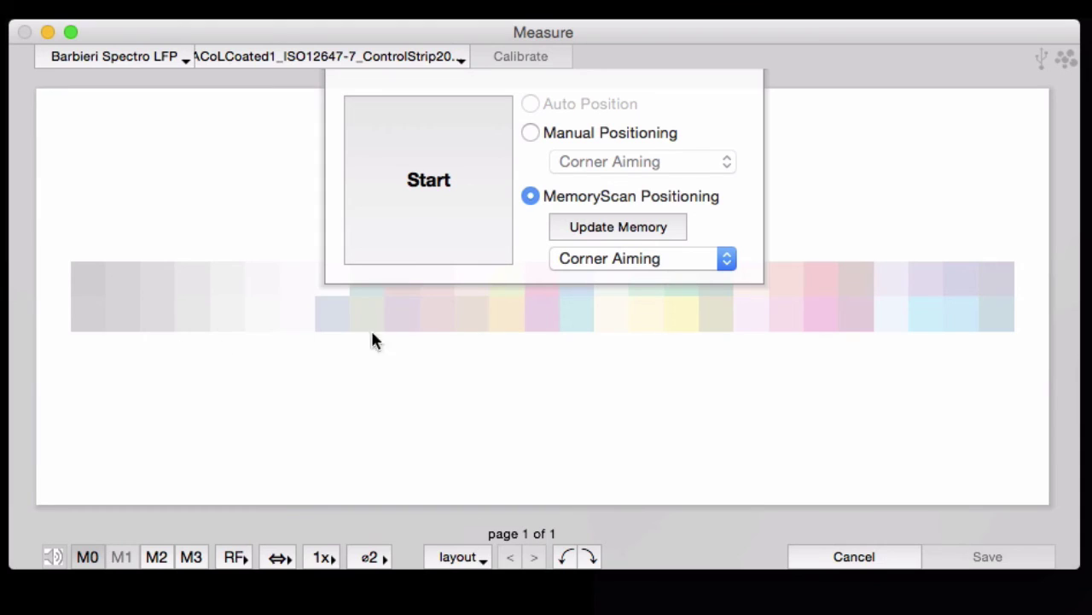
pyautogui.click(465, 219)
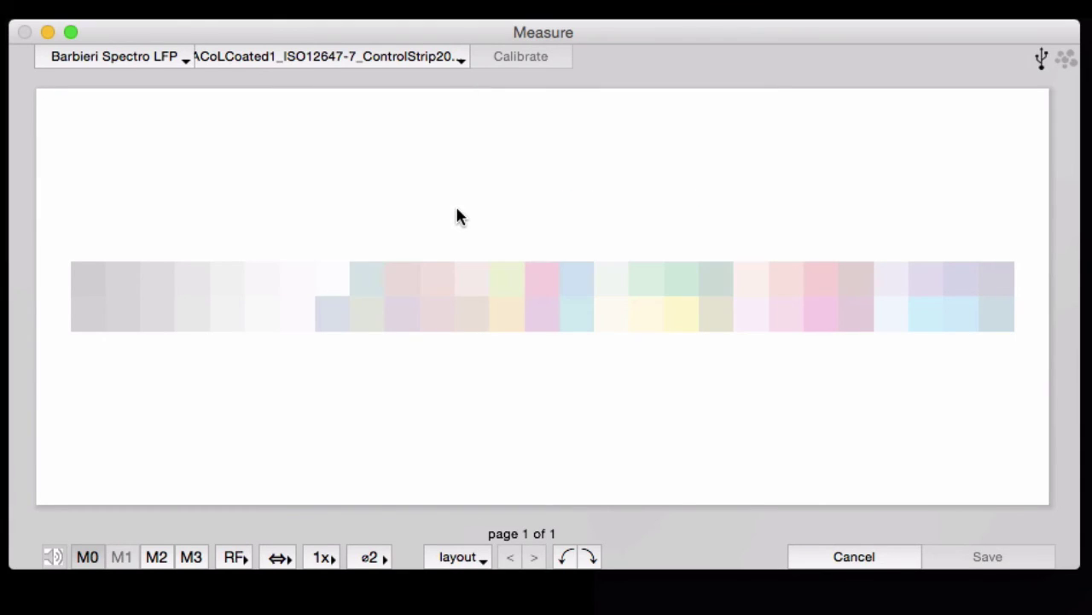